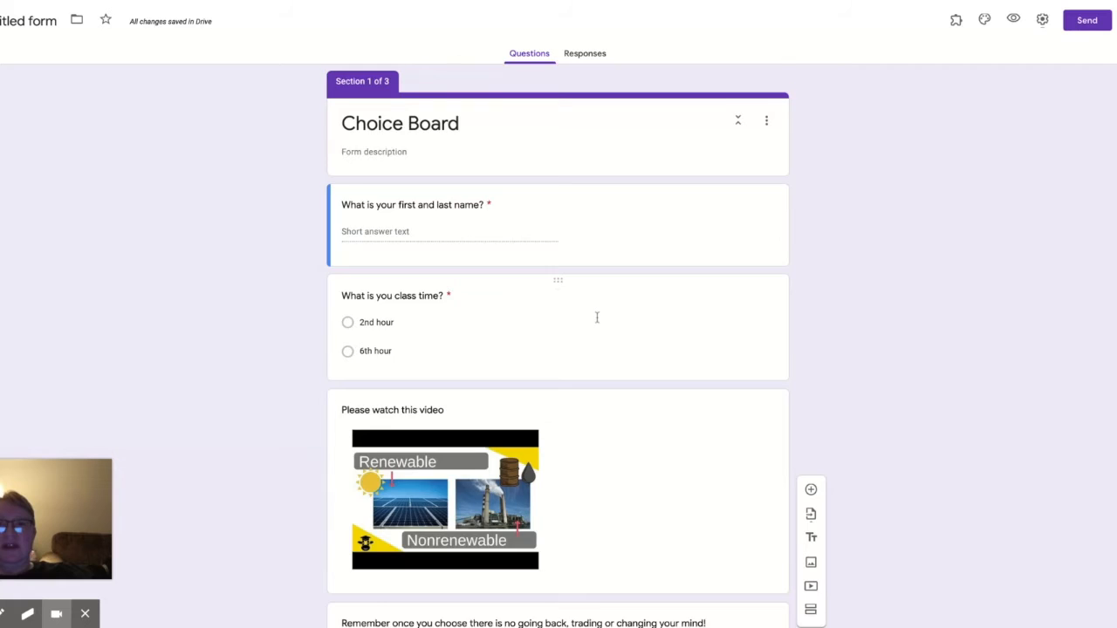
Step: Review the Choice Board form's questions and sections
{"action": "scroll", "coordinate": [597, 317], "scroll_direction": "down", "scroll_amount": 2}
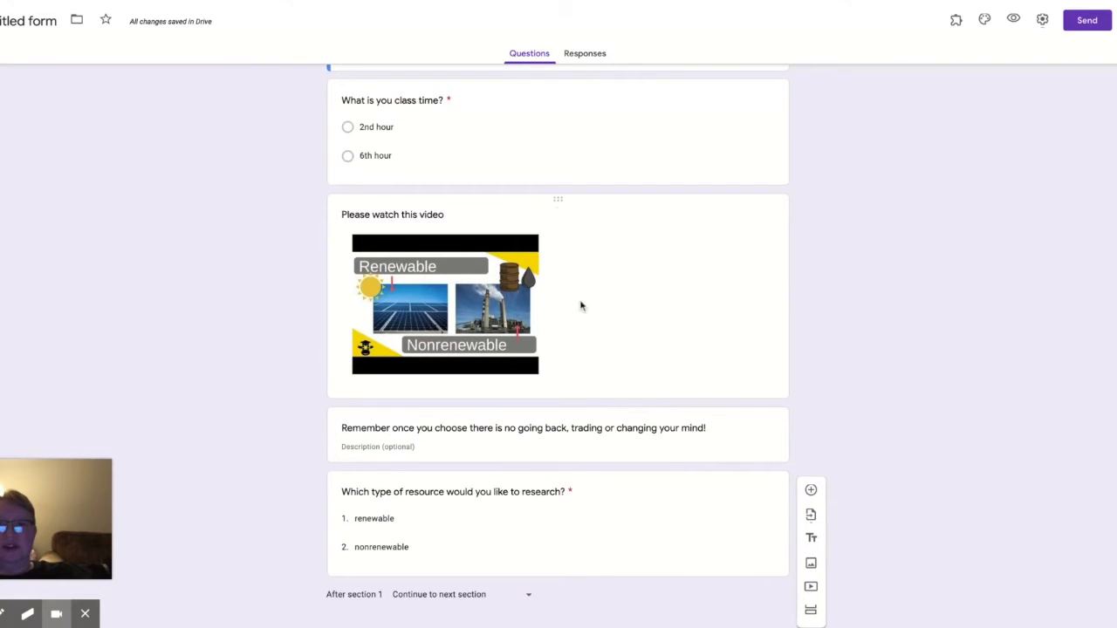
{"action": "scroll", "coordinate": [581, 305], "scroll_direction": "down", "scroll_amount": 1}
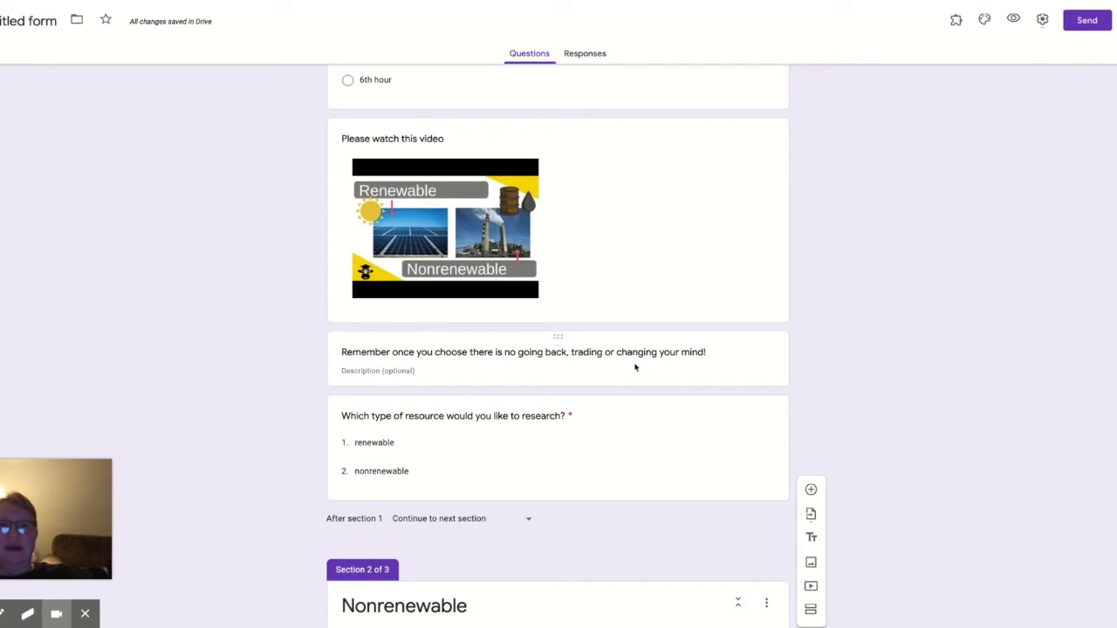
{"action": "scroll", "coordinate": [635, 367], "scroll_direction": "down", "scroll_amount": 1}
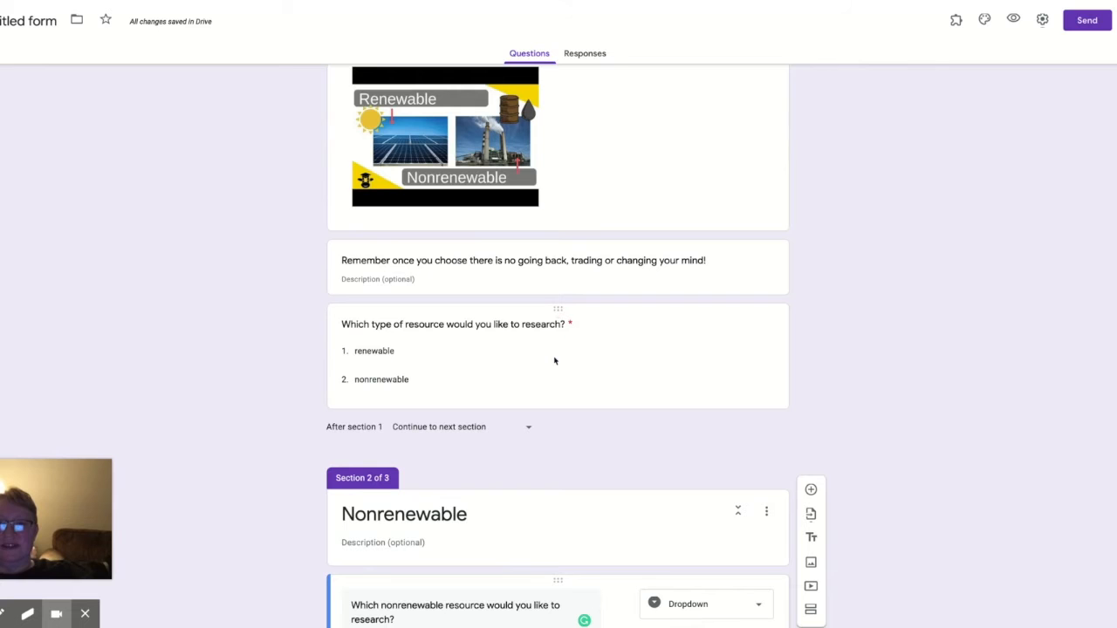
{"action": "scroll", "coordinate": [555, 361], "scroll_direction": "down", "scroll_amount": 2}
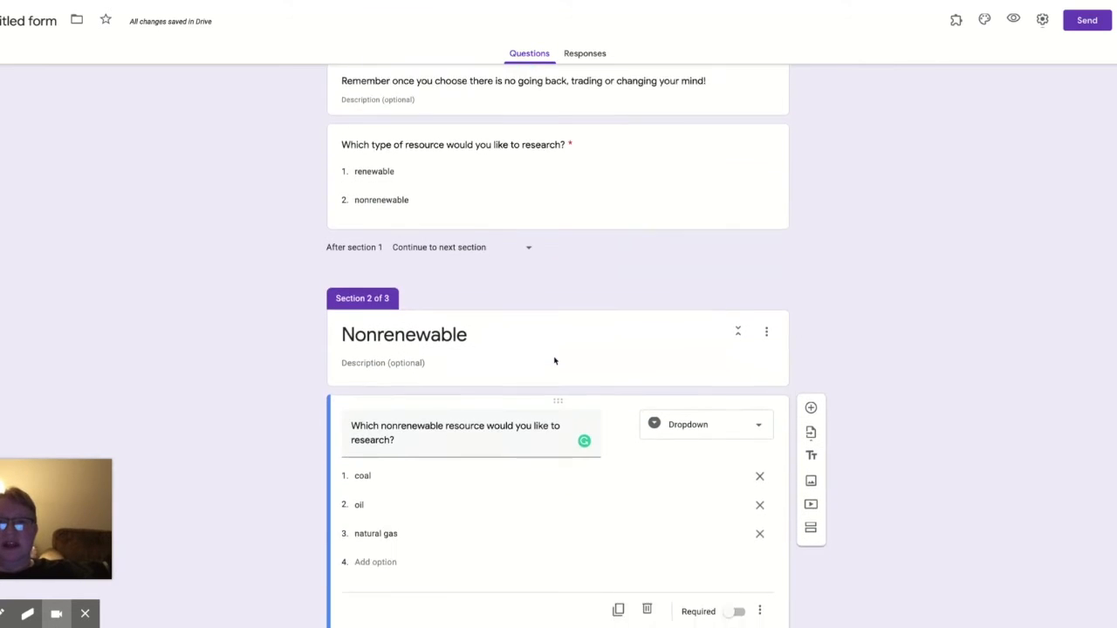
{"action": "scroll", "coordinate": [554, 360], "scroll_direction": "down", "scroll_amount": 1}
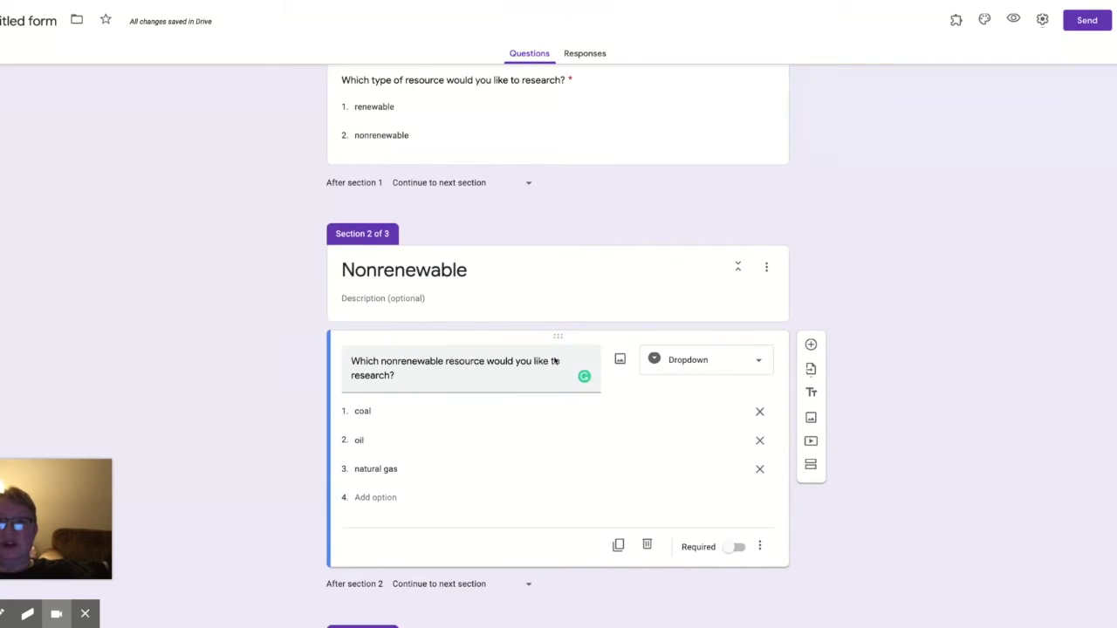
{"action": "scroll", "coordinate": [591, 194], "scroll_direction": "up", "scroll_amount": 2}
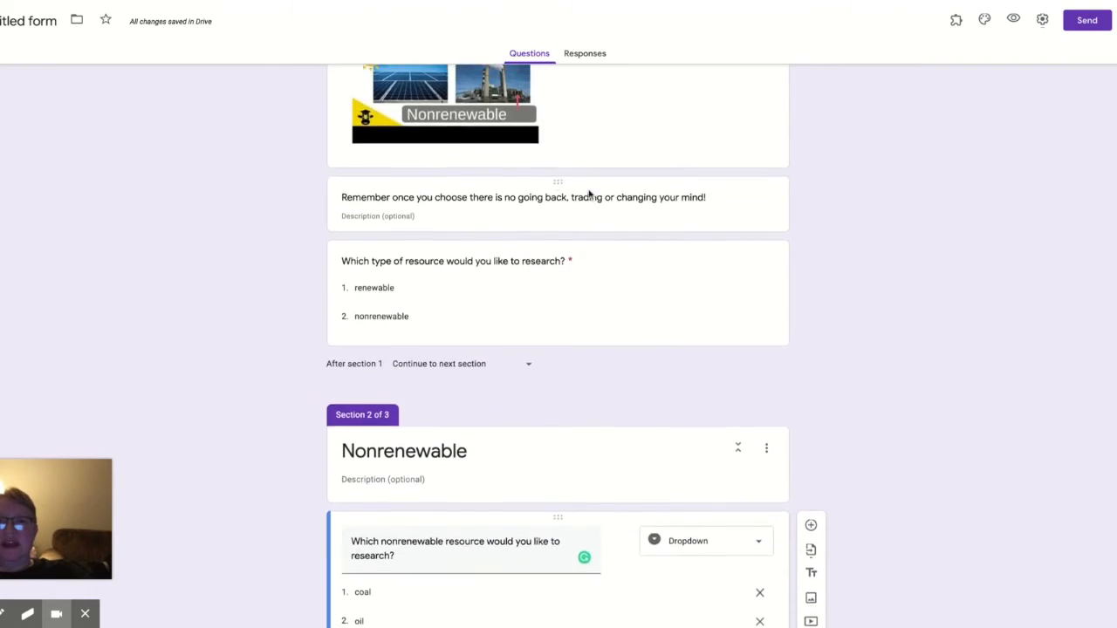
{"action": "scroll", "coordinate": [589, 194], "scroll_direction": "up", "scroll_amount": 3}
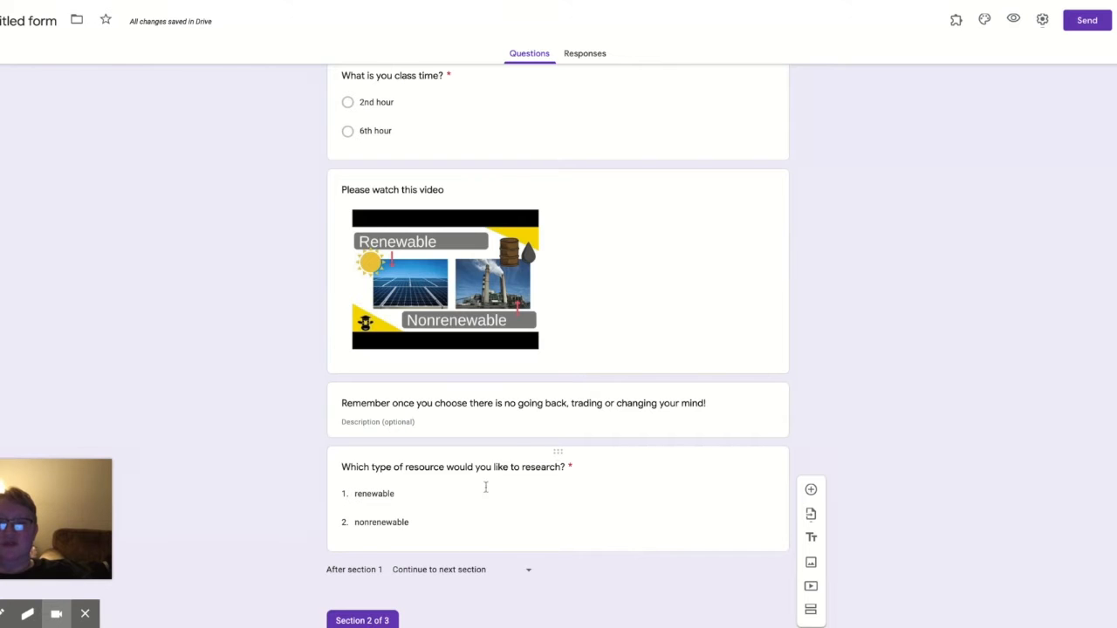
{"action": "scroll", "coordinate": [513, 450], "scroll_direction": "up", "scroll_amount": 1}
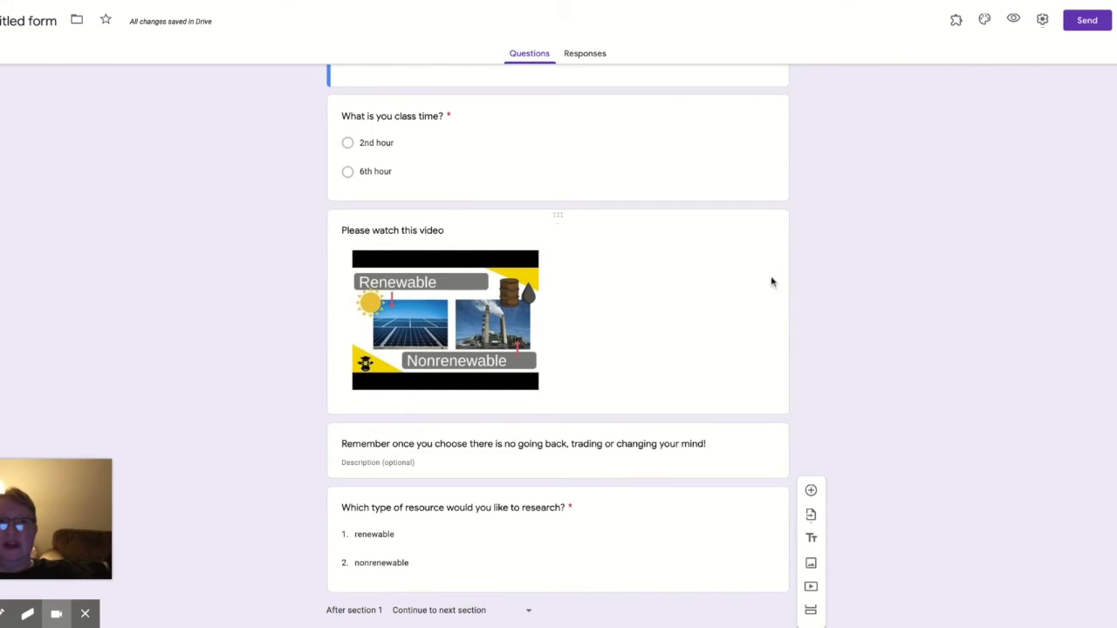
Step: Open the Choice Eliminator 2 add-on's configuration and dismiss the author's note
{"action": "left_click", "coordinate": [957, 26]}
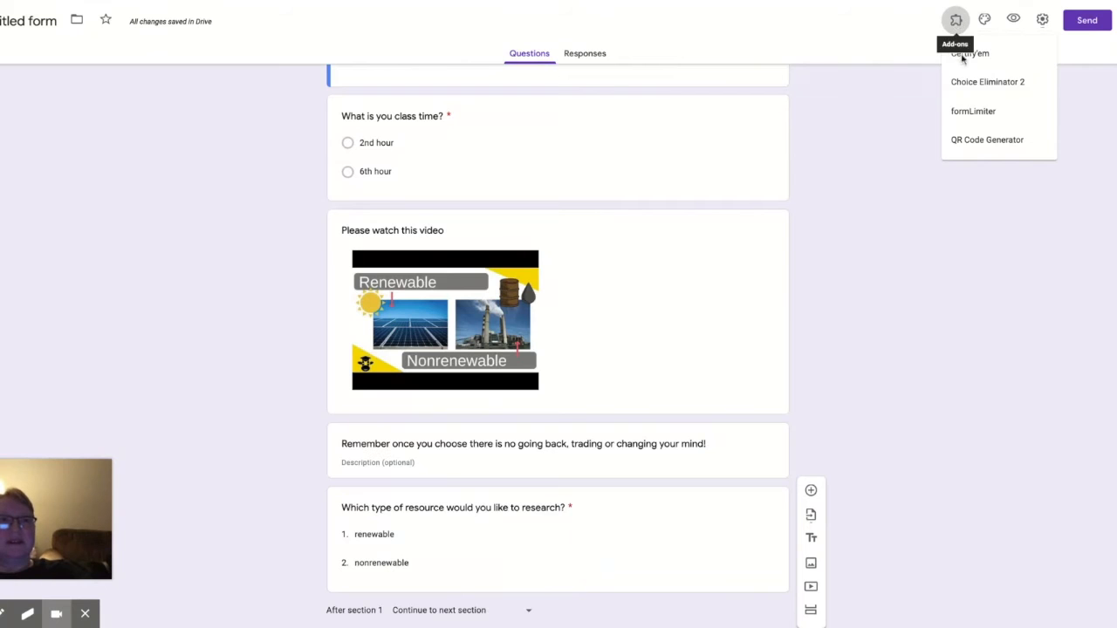
{"action": "left_click", "coordinate": [967, 85]}
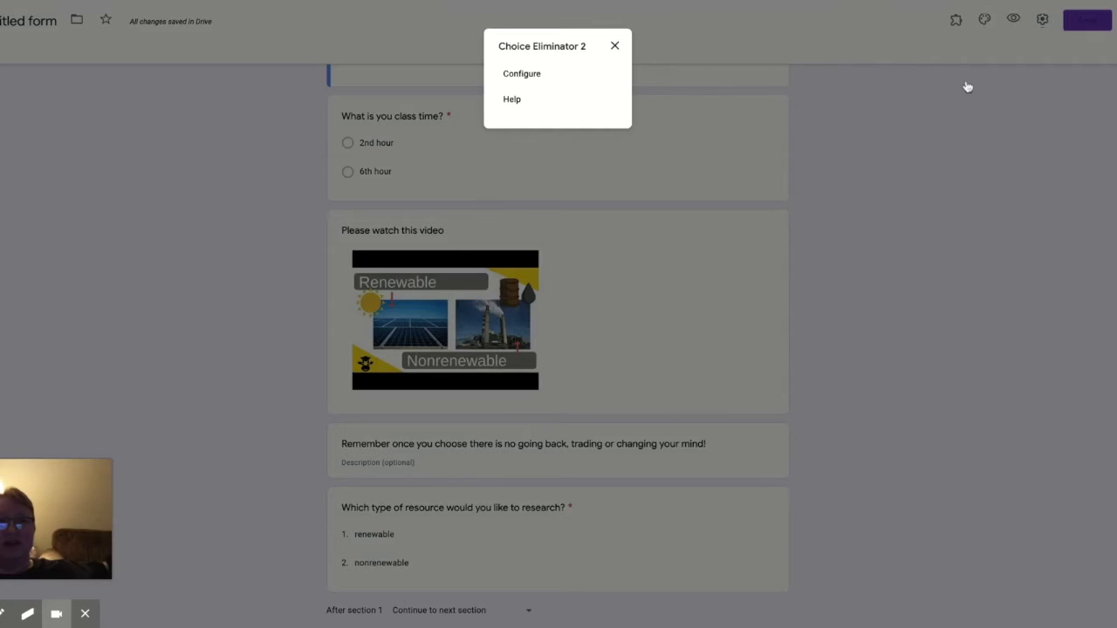
{"action": "left_click", "coordinate": [532, 77]}
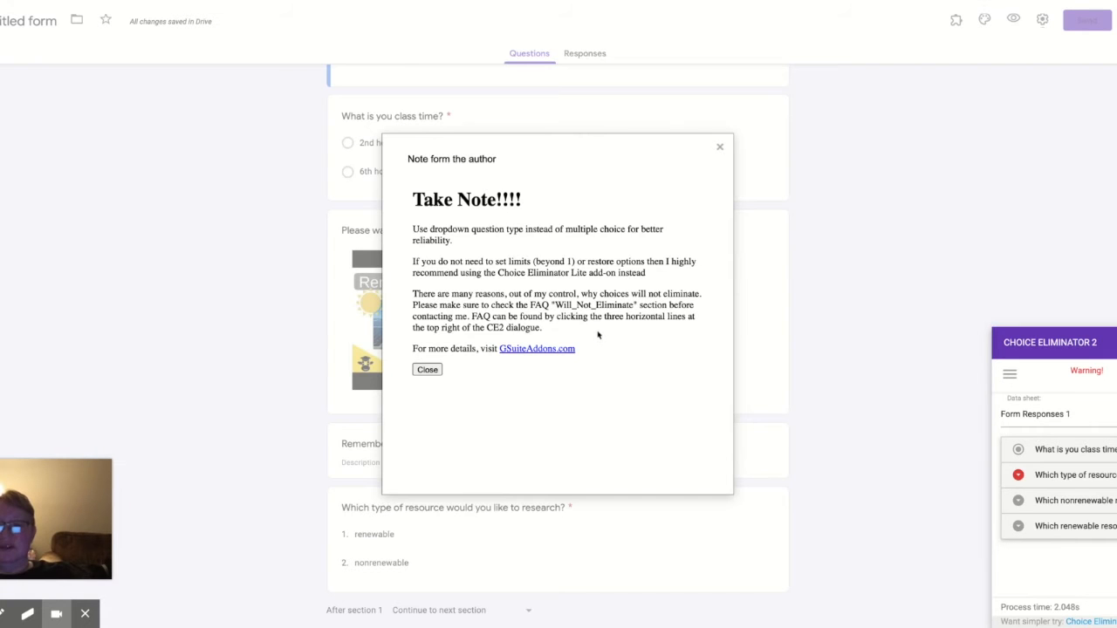
{"action": "left_click", "coordinate": [427, 370]}
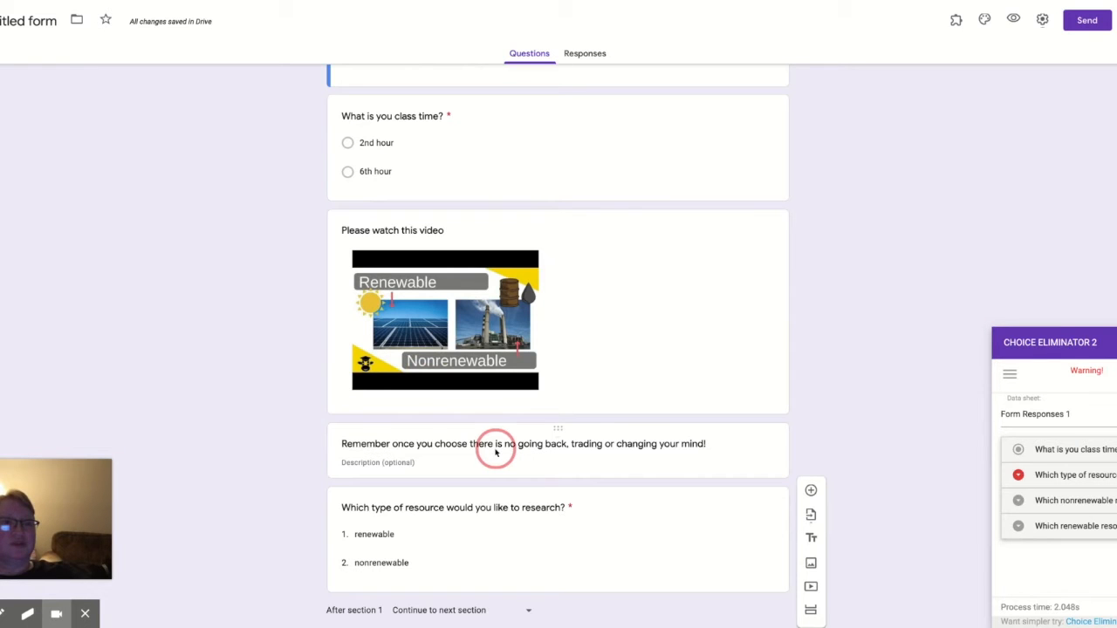
Step: Review the choice limits set for the resource-type question in Choice Eliminator 2
{"action": "left_click", "coordinate": [1032, 477]}
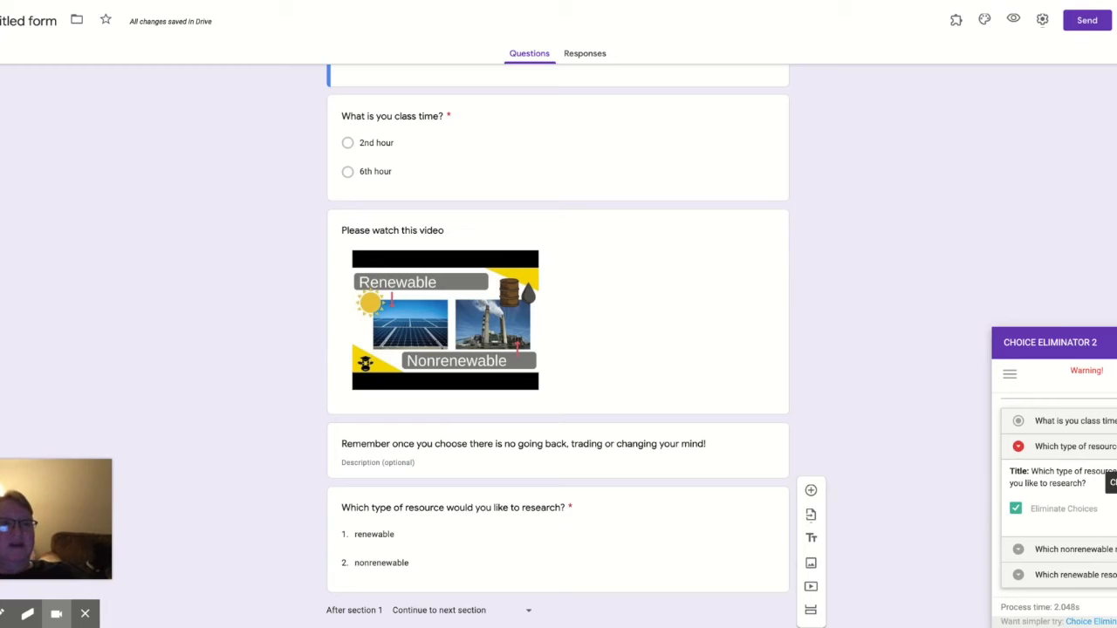
{"action": "left_click", "coordinate": [1114, 510]}
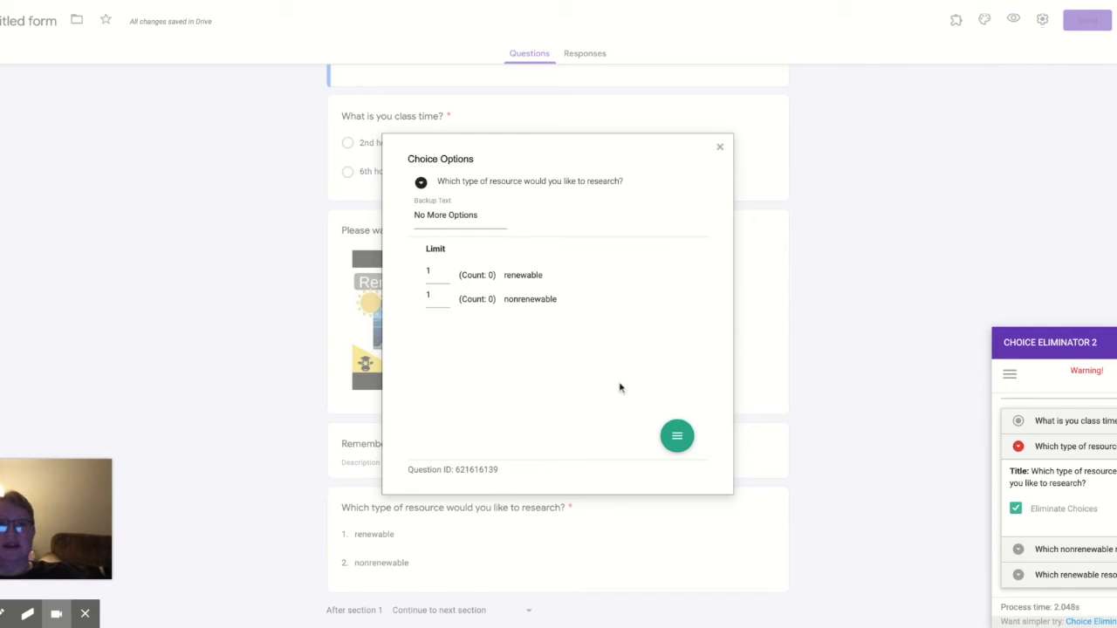
{"action": "mouse_move", "coordinate": [677, 446]}
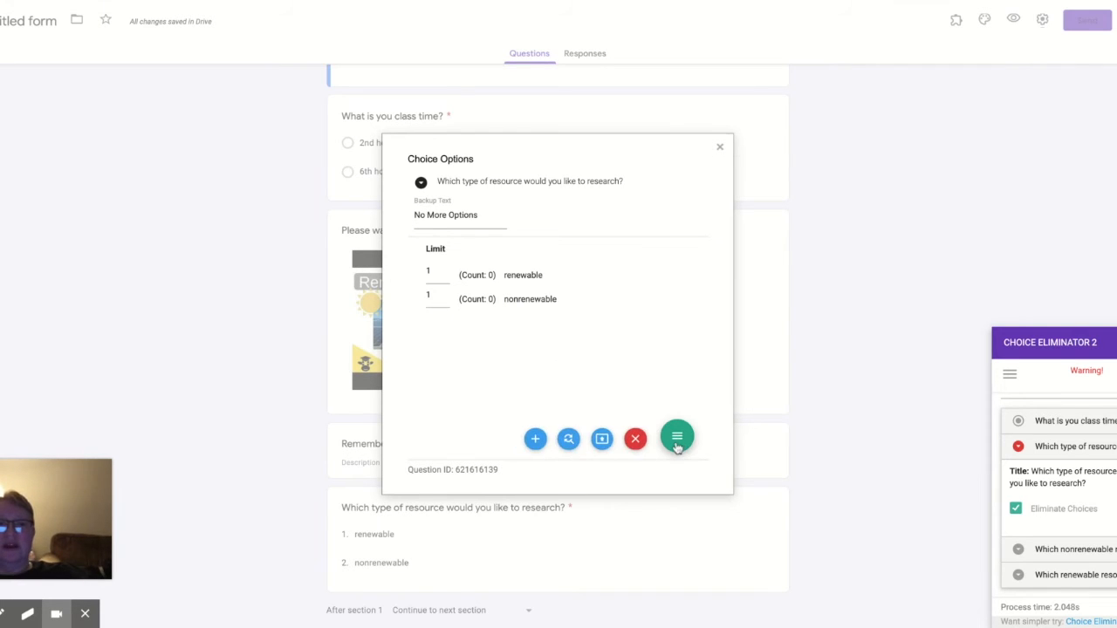
{"action": "left_click", "coordinate": [635, 439]}
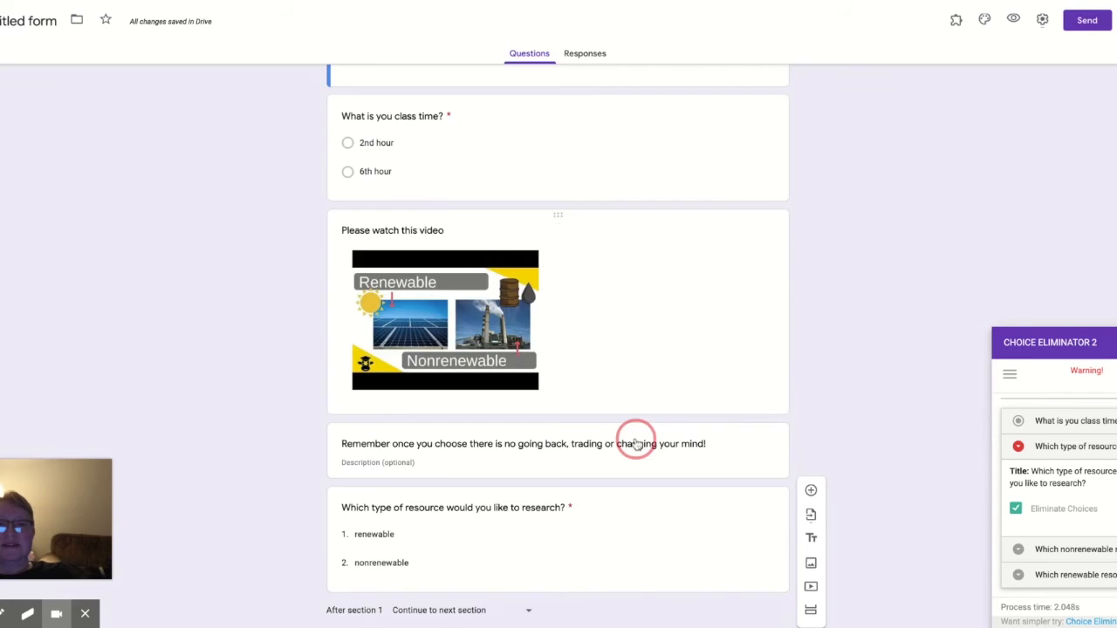
Step: Inspect the resource-type question's dropdown options and their section branching
{"action": "scroll", "coordinate": [674, 489], "scroll_direction": "down", "scroll_amount": 2}
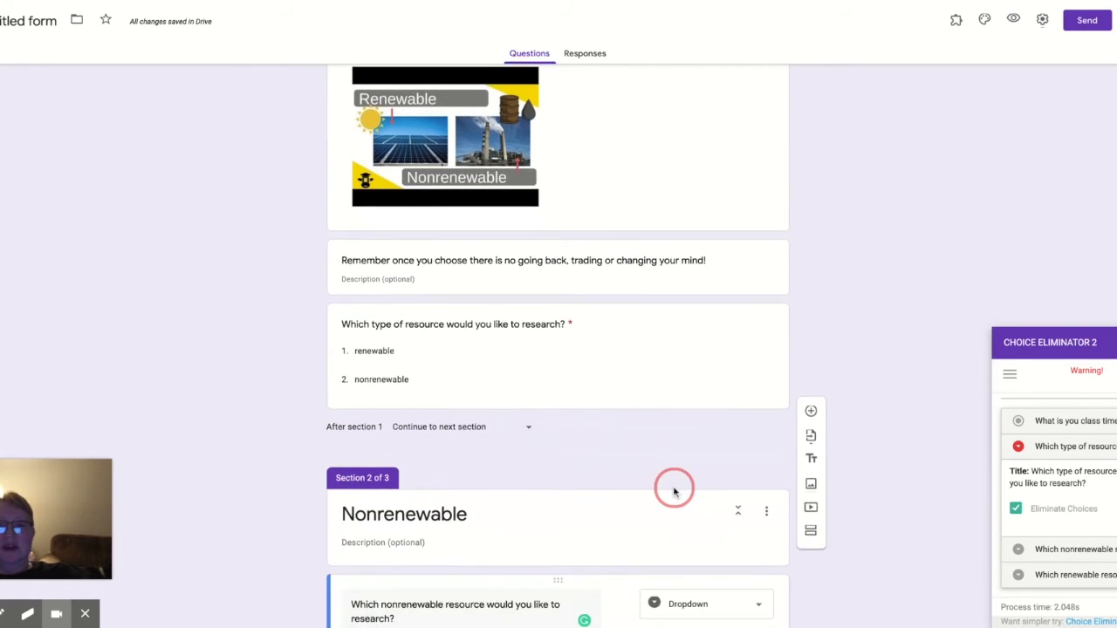
{"action": "left_click", "coordinate": [699, 391]}
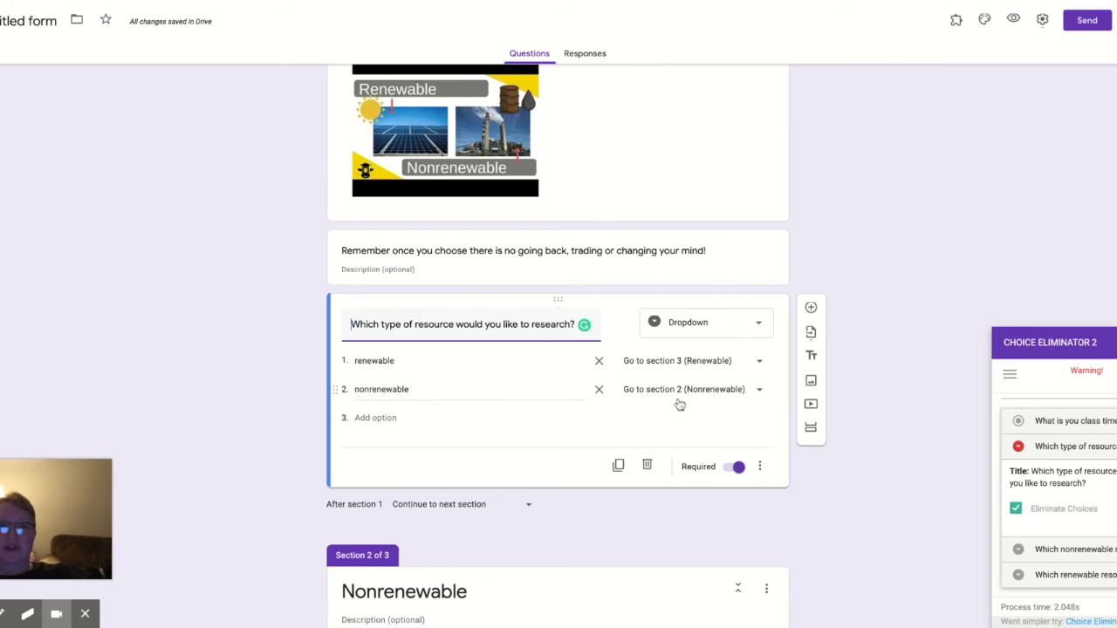
{"action": "left_click", "coordinate": [582, 454]}
{"action": "scroll", "coordinate": [582, 459], "scroll_direction": "down", "scroll_amount": 3}
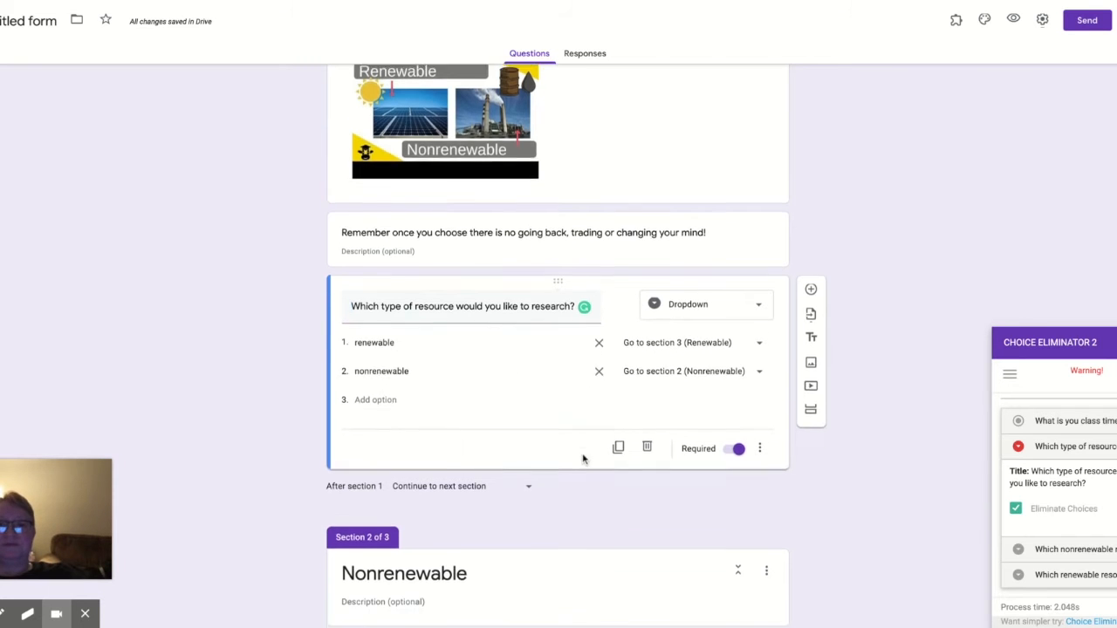
{"action": "scroll", "coordinate": [583, 459], "scroll_direction": "down", "scroll_amount": 3}
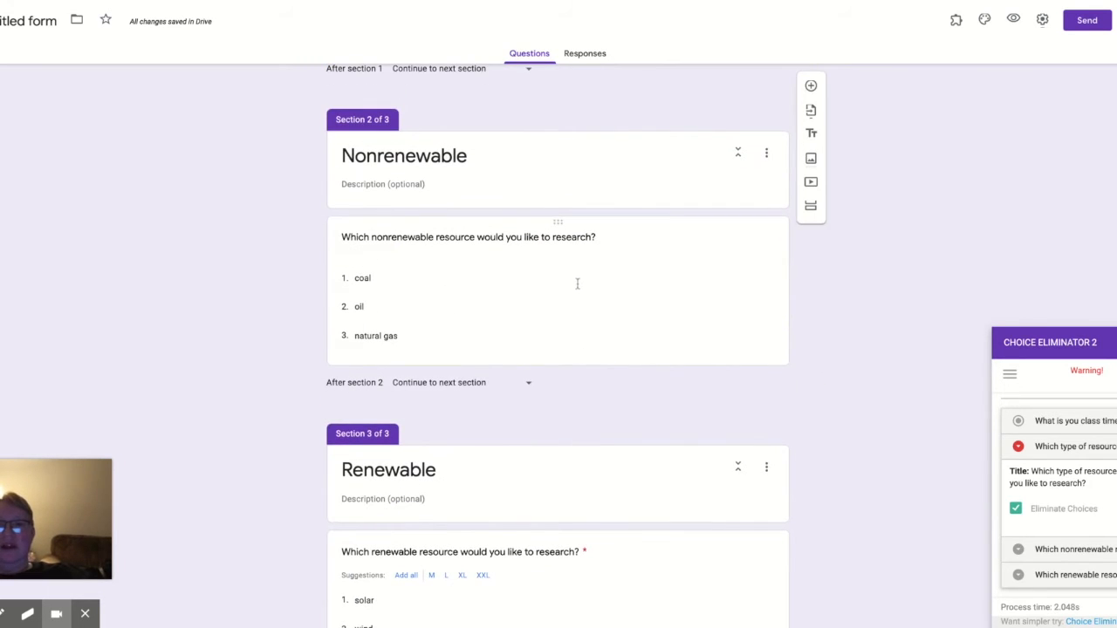
Step: Enable Eliminate Choices for the nonrenewable resource question and close its choice options
{"action": "left_click", "coordinate": [1020, 550]}
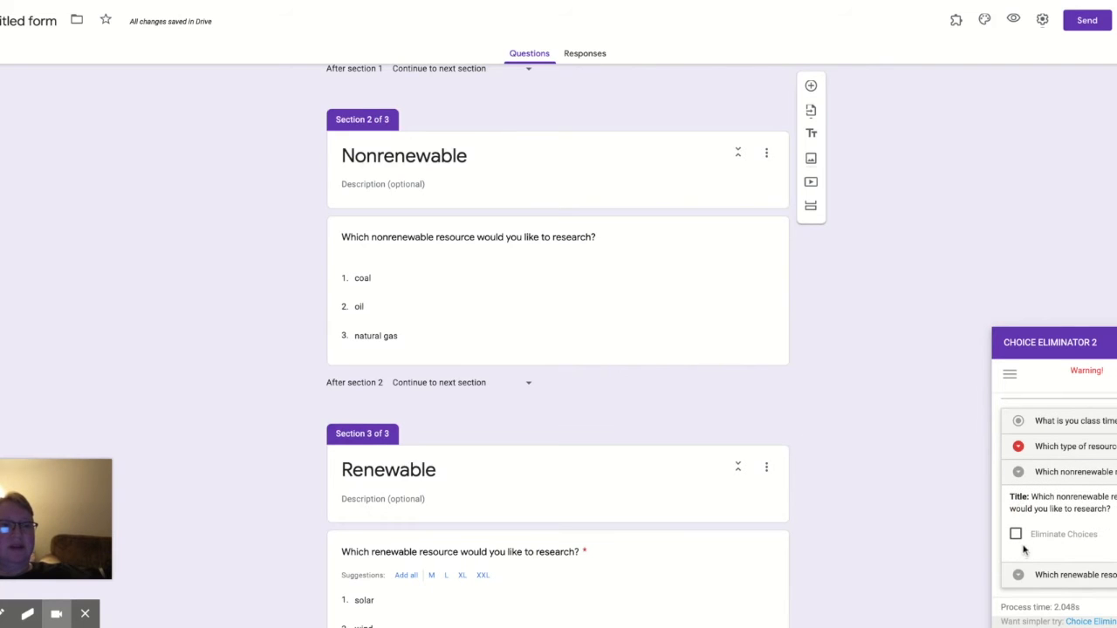
{"action": "left_click", "coordinate": [1016, 535]}
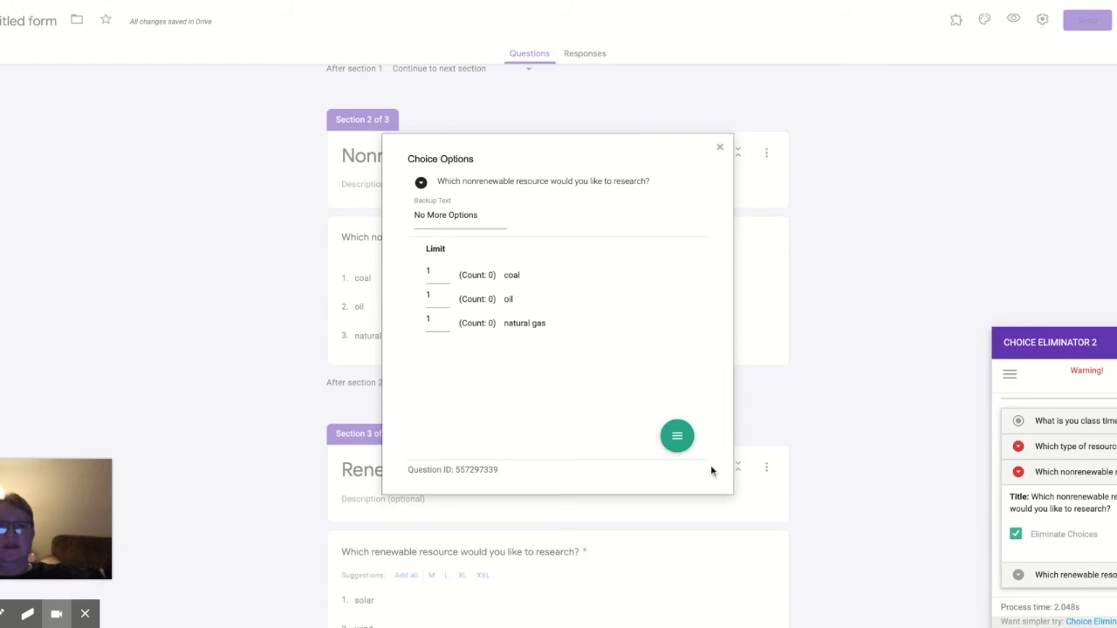
{"action": "mouse_move", "coordinate": [677, 437]}
{"action": "left_click", "coordinate": [636, 439]}
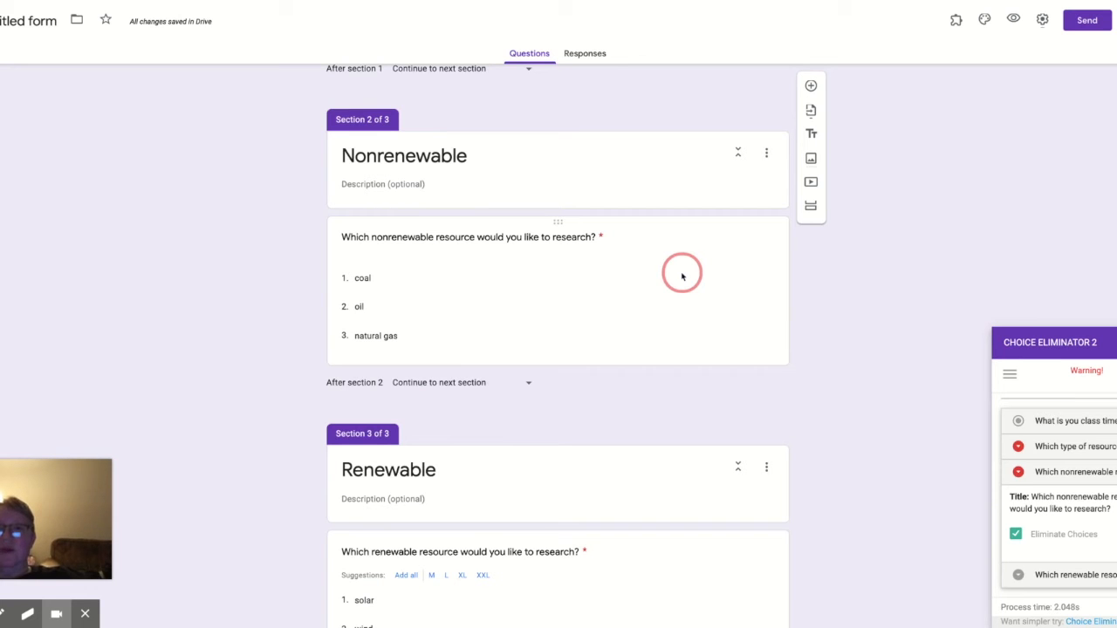
Step: Enable Eliminate Choices for the renewable resource question and close its choice options
{"action": "scroll", "coordinate": [681, 275], "scroll_direction": "down", "scroll_amount": 2}
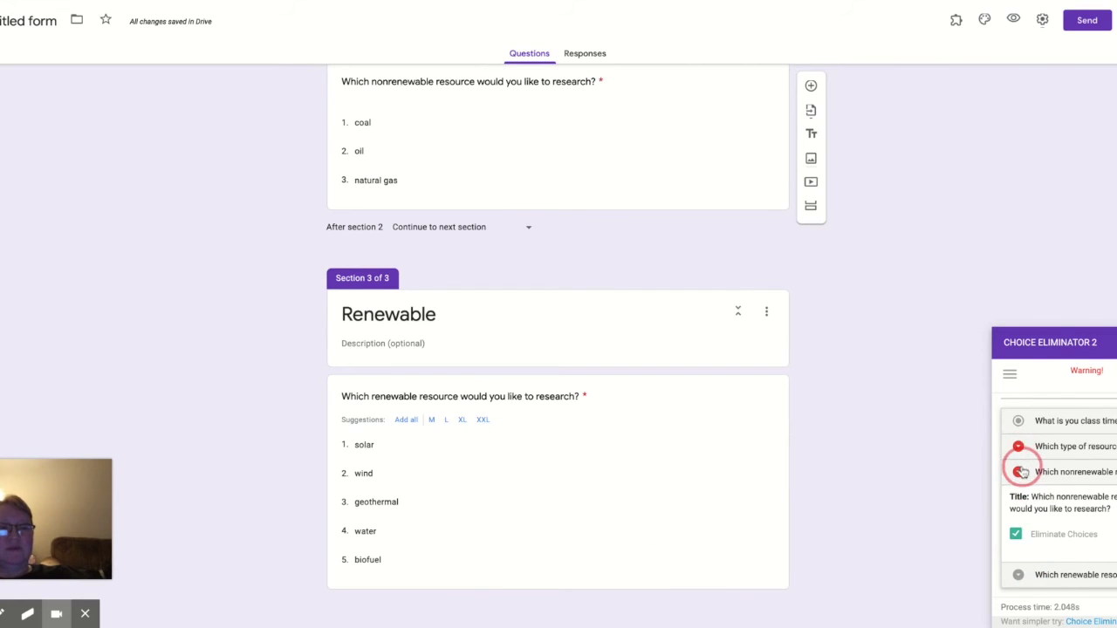
{"action": "left_click", "coordinate": [1018, 576]}
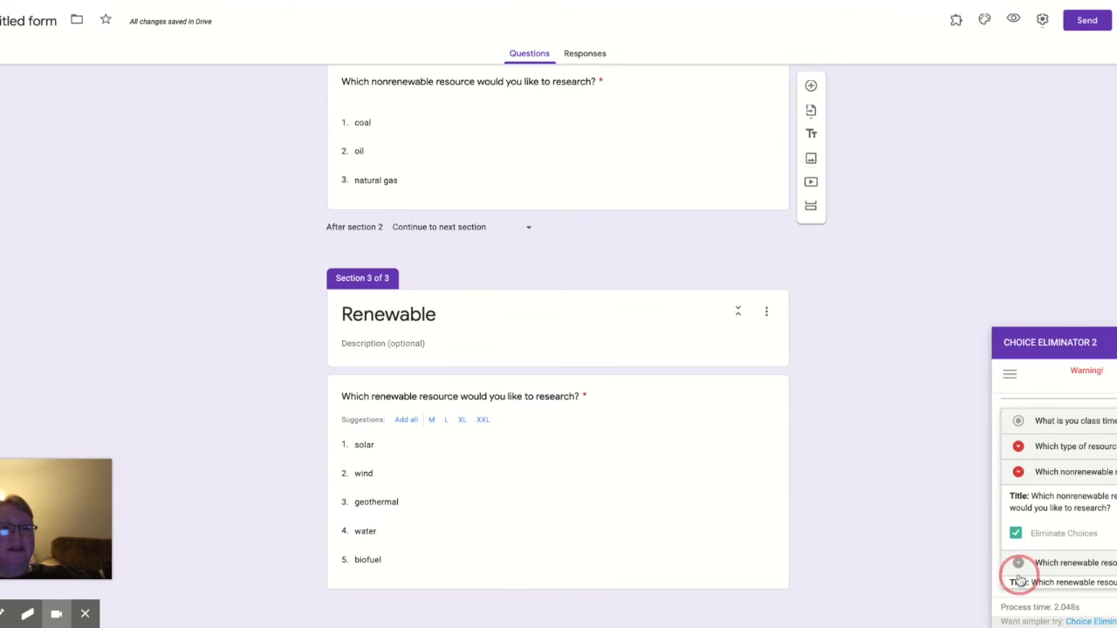
{"action": "left_click", "coordinate": [1016, 560]}
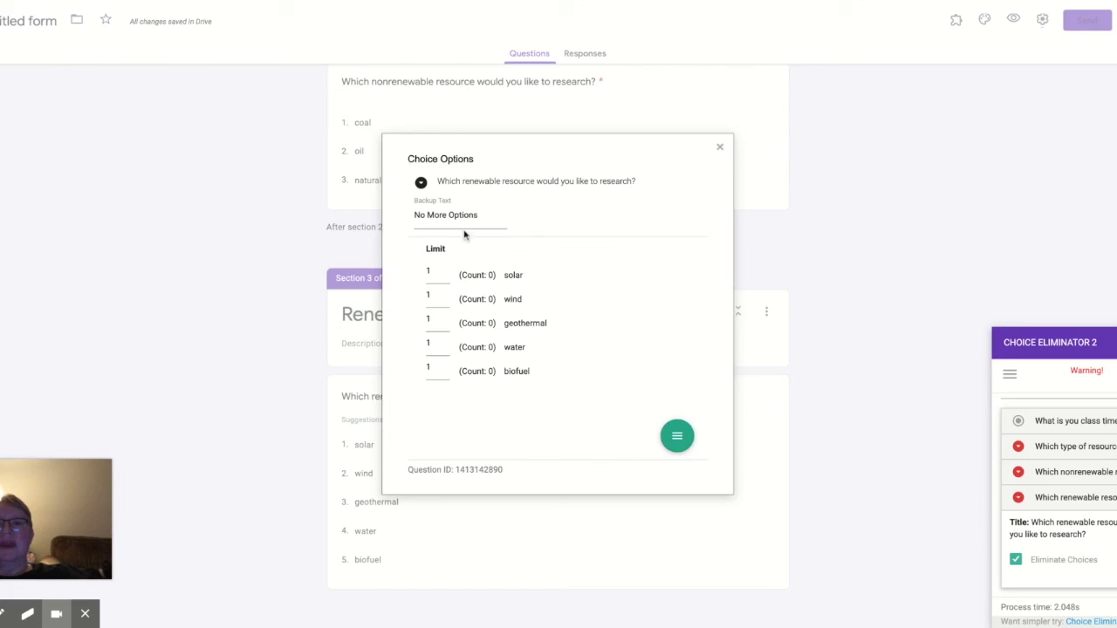
{"action": "mouse_move", "coordinate": [679, 439]}
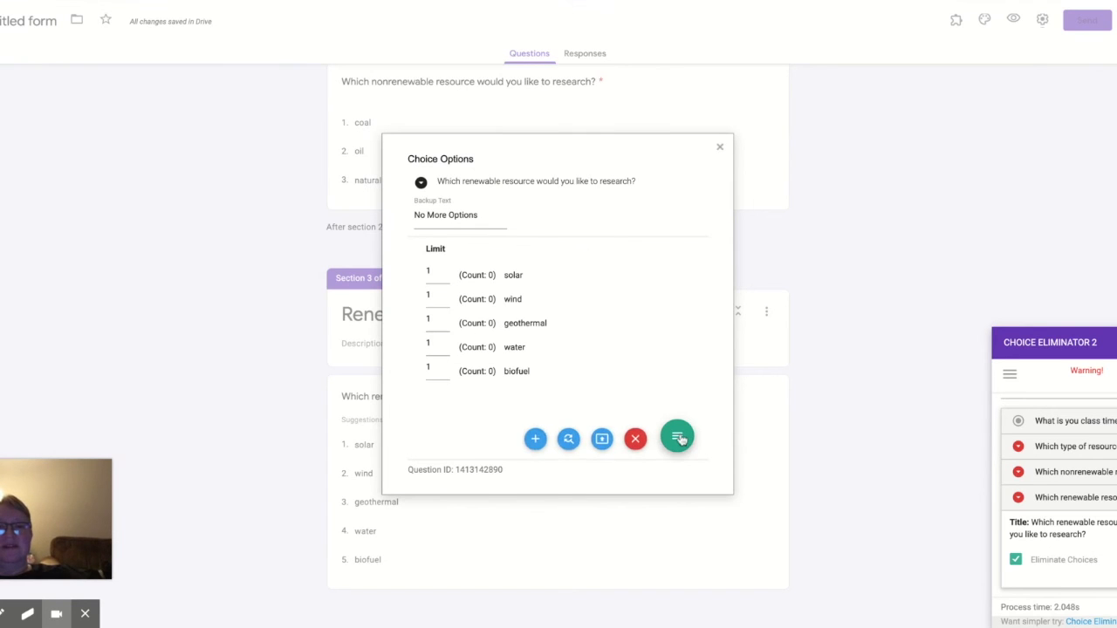
{"action": "left_click", "coordinate": [634, 439]}
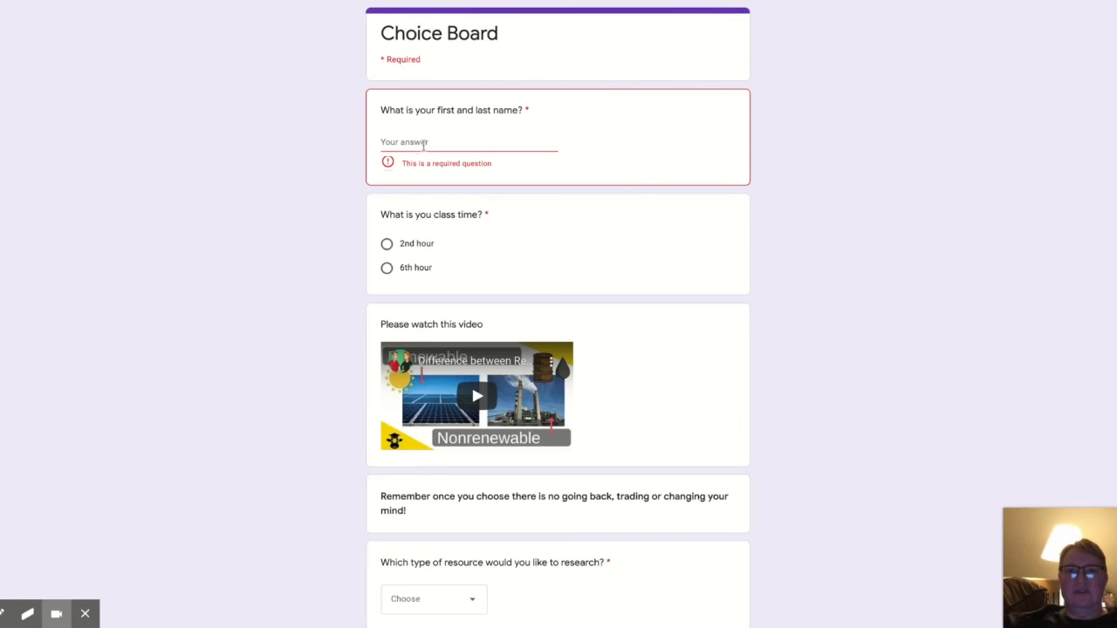
Step: In the form preview, enter a student name and choose 2nd hour as the class time
{"action": "left_click", "coordinate": [412, 143]}
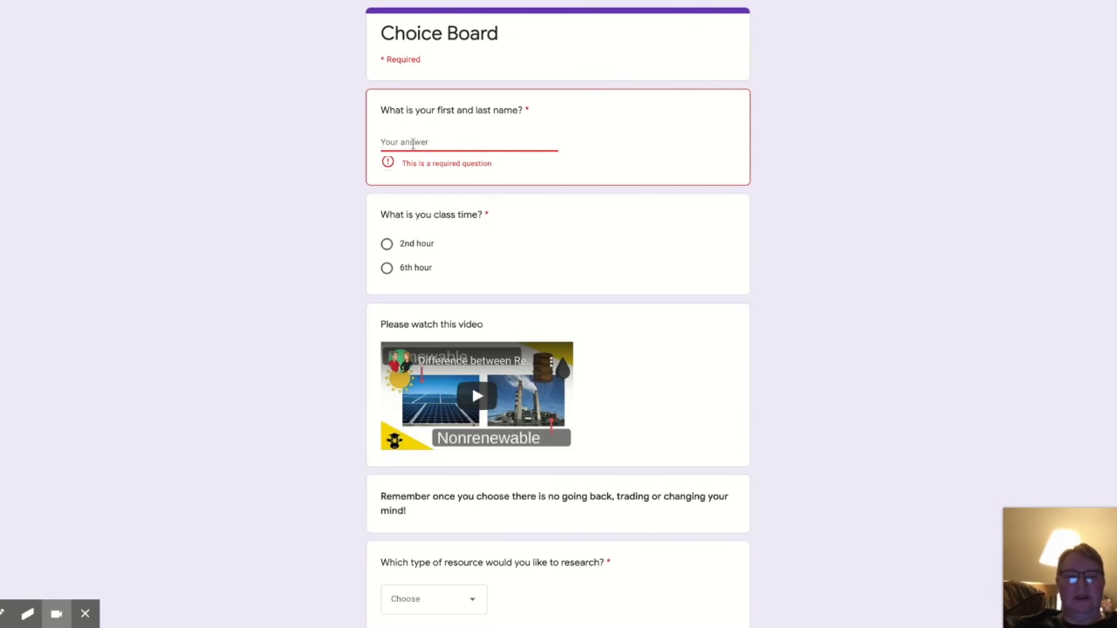
{"action": "type", "text": "Lara"}
{"action": "left_click", "coordinate": [386, 230]}
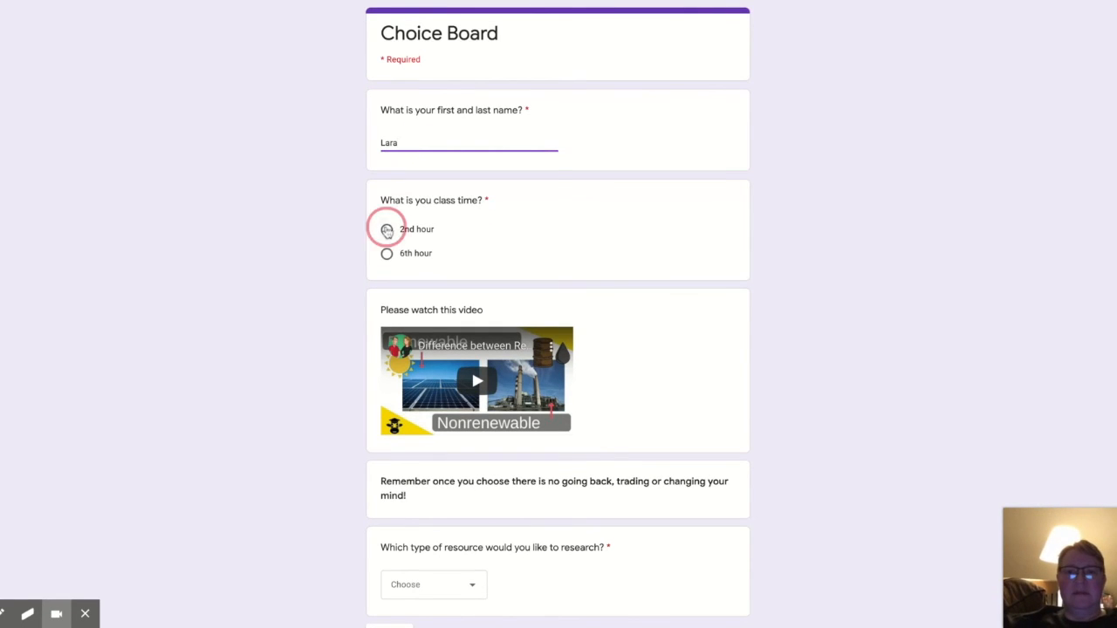
Step: Choose renewable as the resource type and continue to the next section
{"action": "scroll", "coordinate": [386, 230], "scroll_direction": "down", "scroll_amount": 2}
{"action": "left_click", "coordinate": [475, 475]}
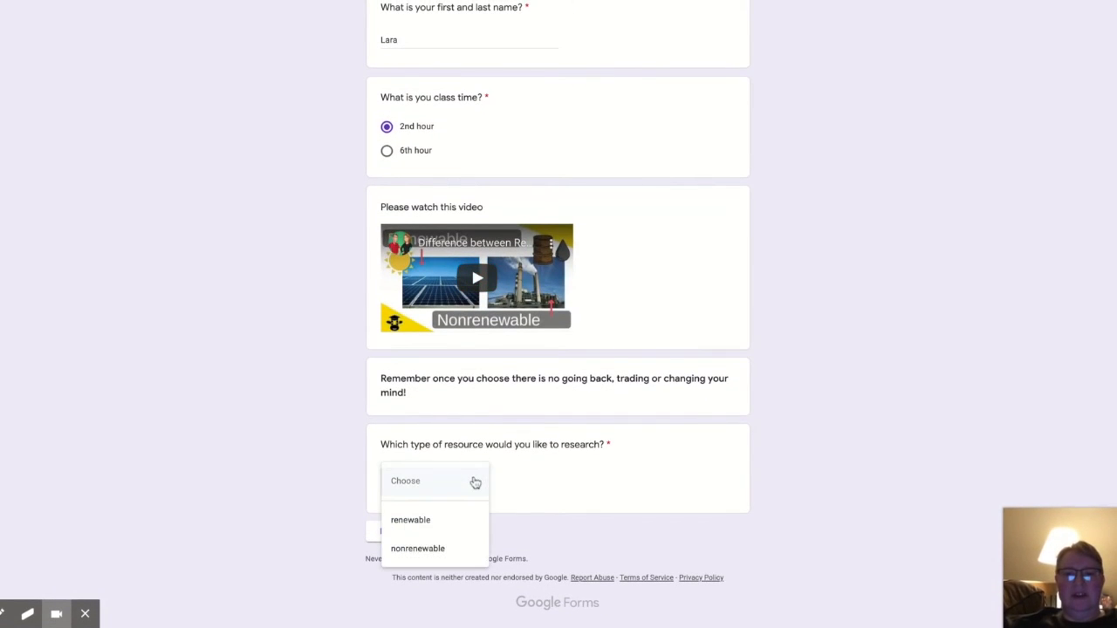
{"action": "left_click", "coordinate": [451, 522]}
{"action": "left_click", "coordinate": [389, 533]}
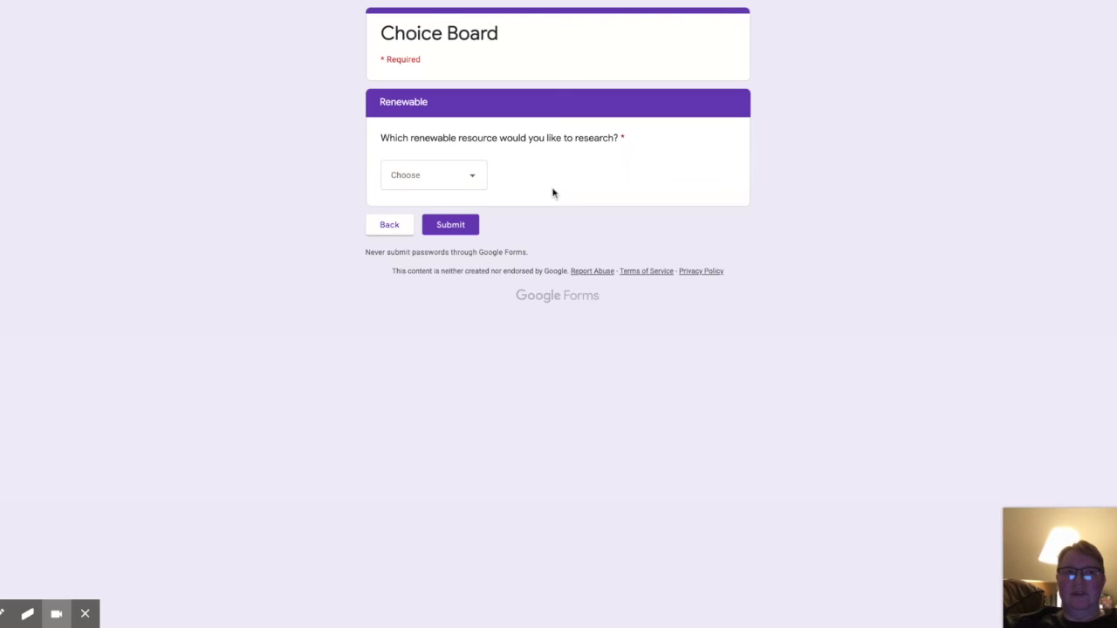
Step: Choose geothermal as the renewable resource and submit the response
{"action": "left_click", "coordinate": [471, 179]}
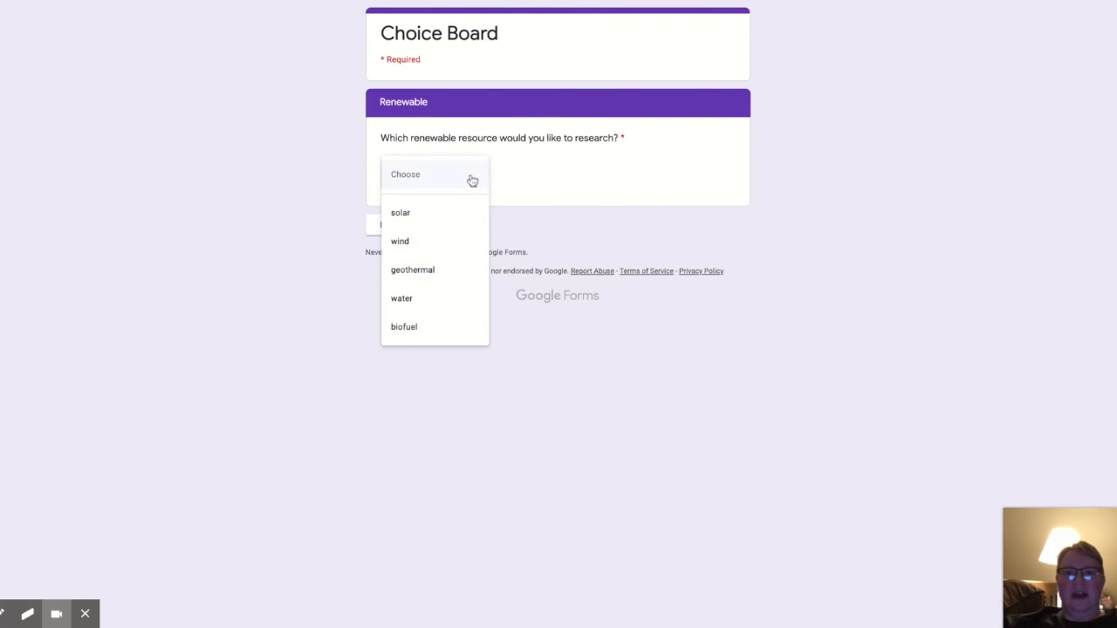
{"action": "left_click", "coordinate": [428, 271]}
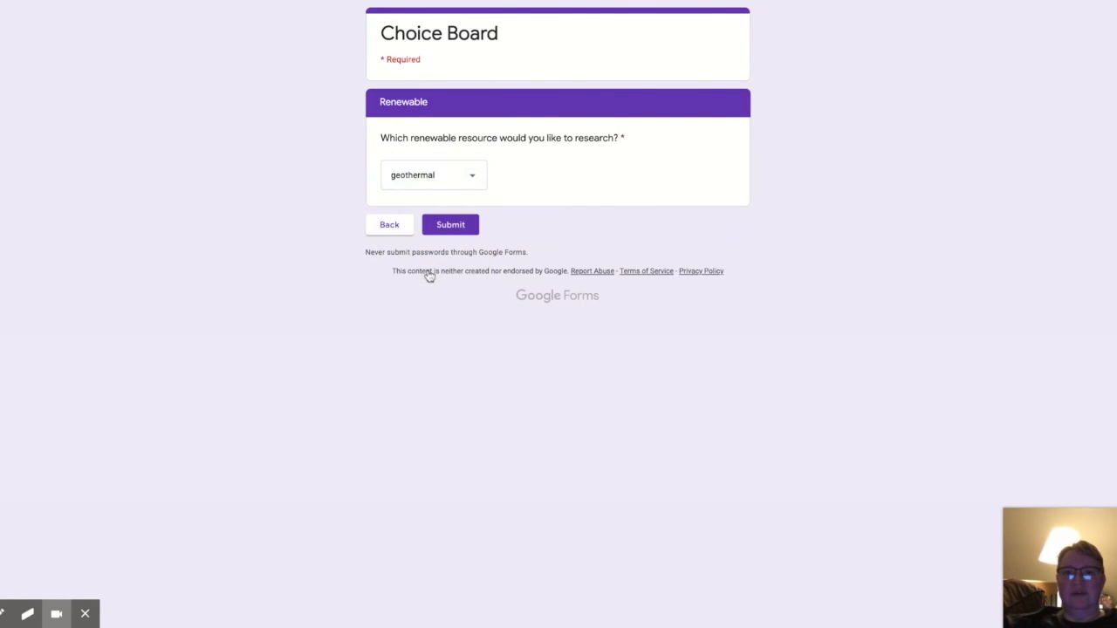
{"action": "left_click", "coordinate": [455, 225]}
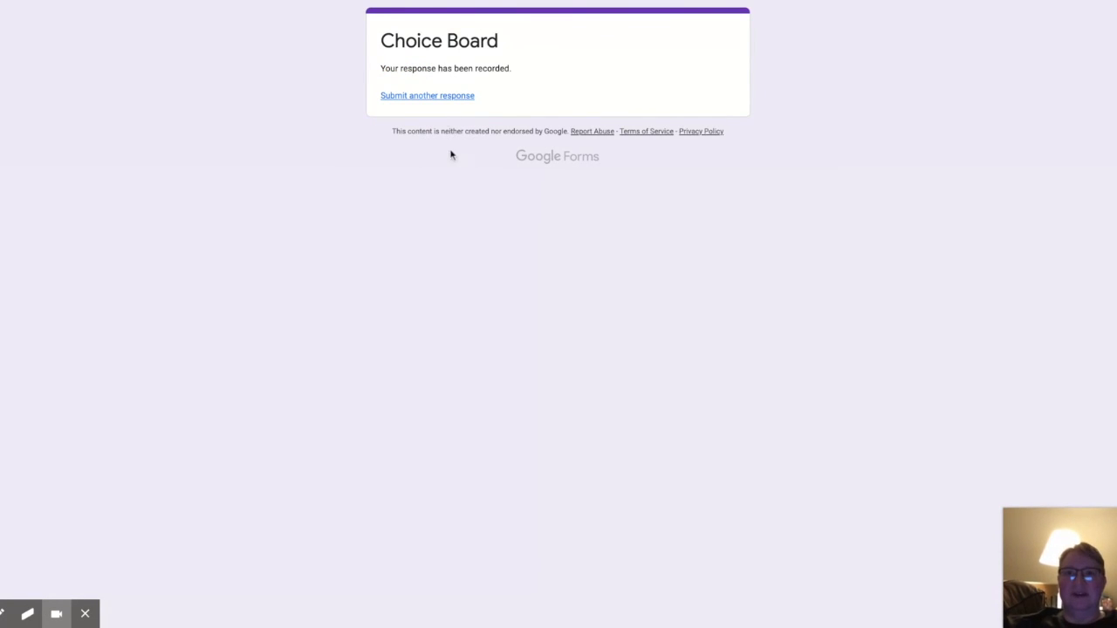
Step: Start another response, enter a student name, and choose 2nd hour as the class time
{"action": "left_click", "coordinate": [425, 102]}
{"action": "left_click", "coordinate": [408, 141]}
{"action": "type", "text": "Oliver"}
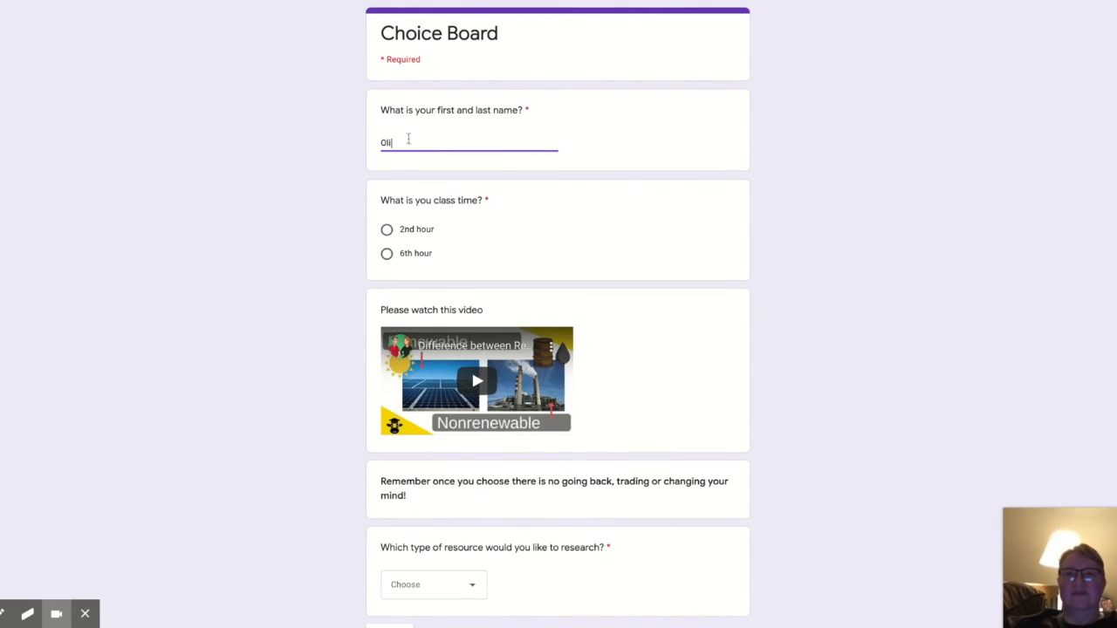
{"action": "left_click", "coordinate": [387, 229]}
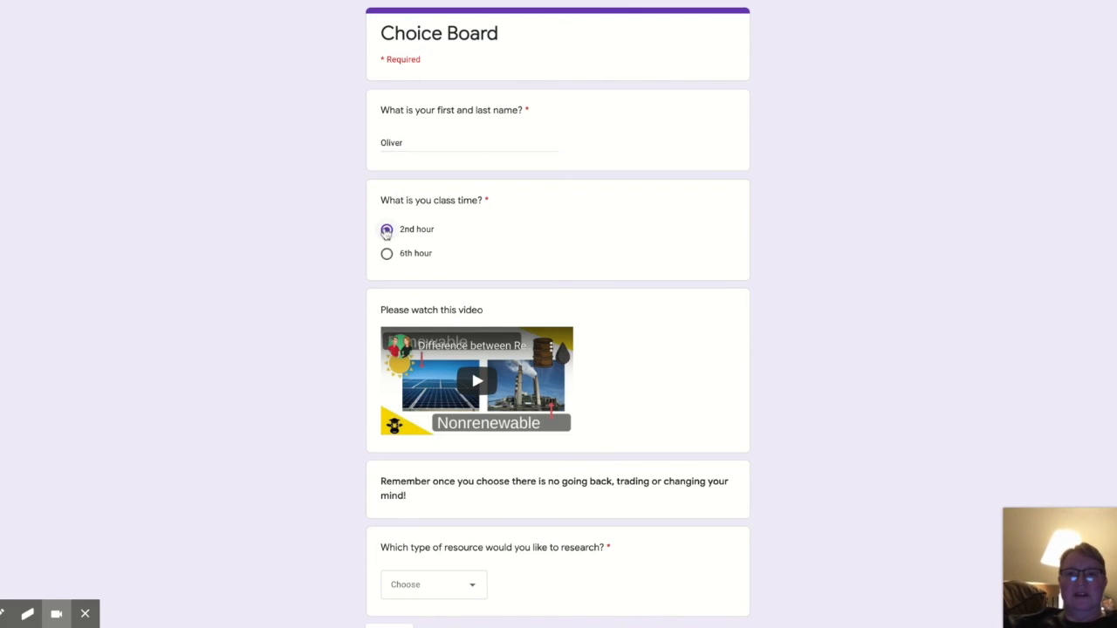
Step: Choose nonrenewable as the resource type and continue to the next section
{"action": "scroll", "coordinate": [486, 462], "scroll_direction": "down", "scroll_amount": 2}
{"action": "left_click", "coordinate": [476, 486]}
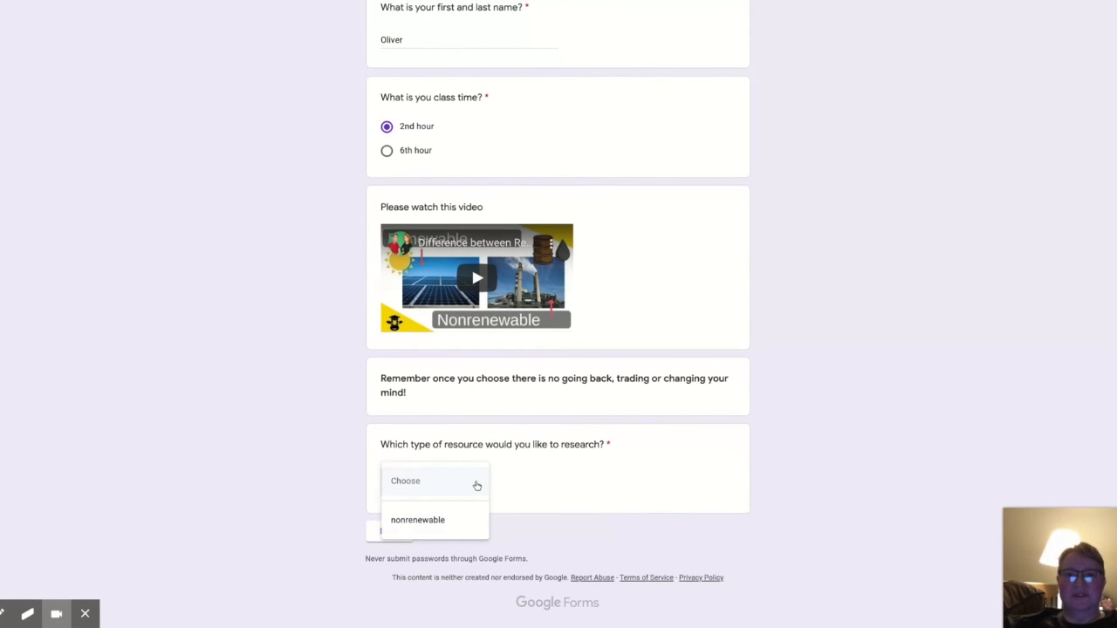
{"action": "left_click", "coordinate": [439, 521]}
{"action": "left_click", "coordinate": [388, 532]}
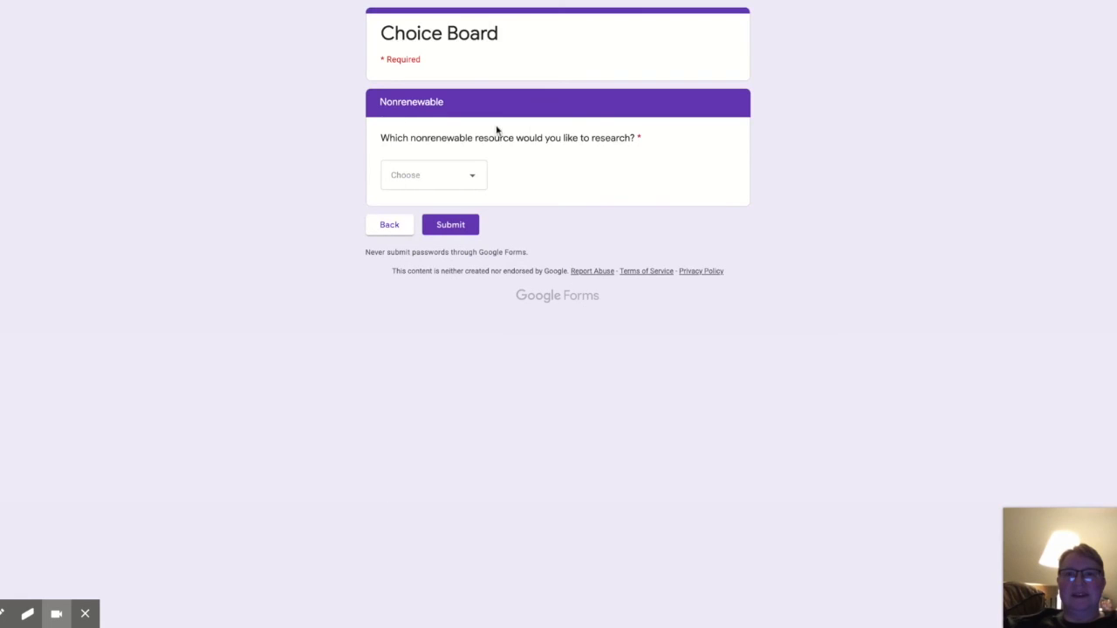
Step: Choose a nonrenewable resource from the list and submit the response
{"action": "left_click", "coordinate": [478, 179]}
{"action": "left_click", "coordinate": [420, 214]}
{"action": "left_click", "coordinate": [452, 226]}
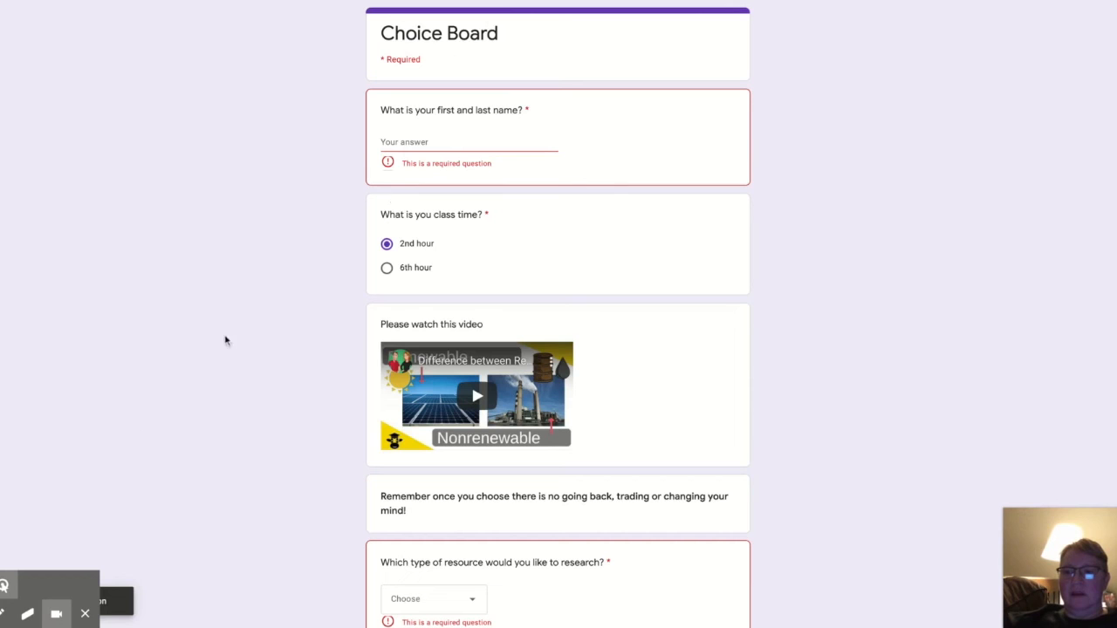
Step: Start another response and enter a different student name in the name field
{"action": "left_click", "coordinate": [389, 140]}
{"action": "type", "text": "Happ"}
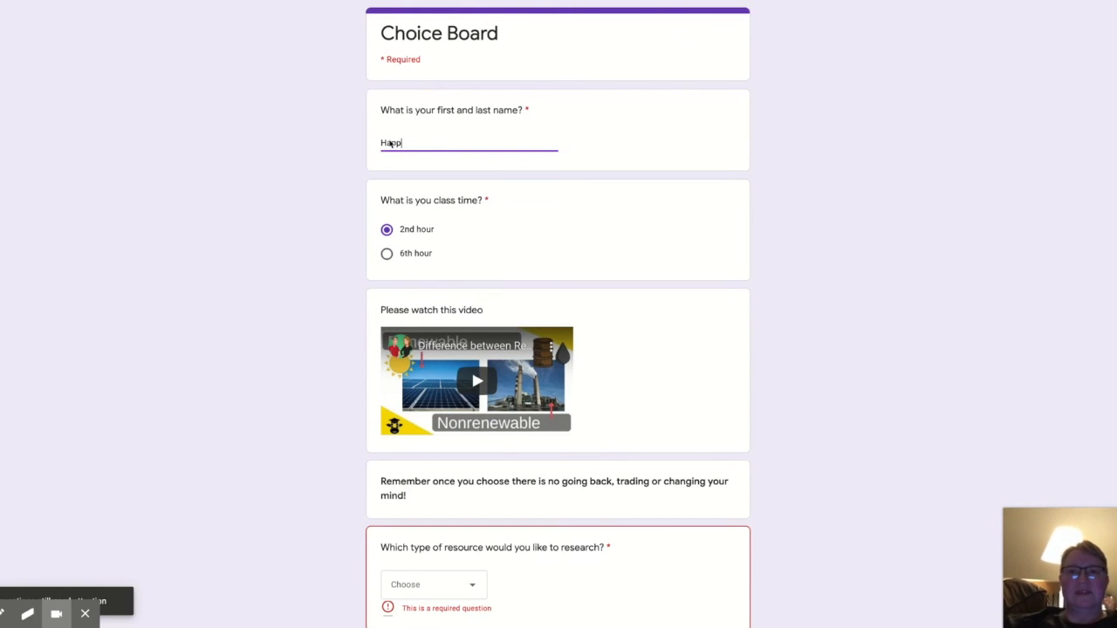
{"action": "type", "text": "y"}
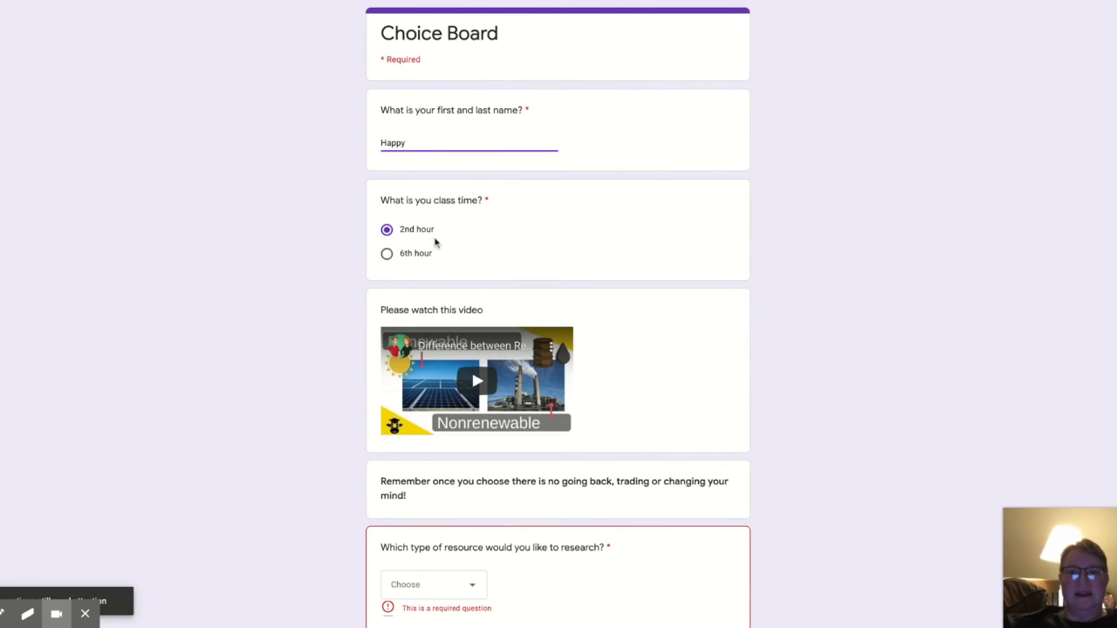
Step: Open the resource type choices to check which options remain available
{"action": "scroll", "coordinate": [434, 242], "scroll_direction": "down", "scroll_amount": 2}
{"action": "left_click", "coordinate": [479, 471]}
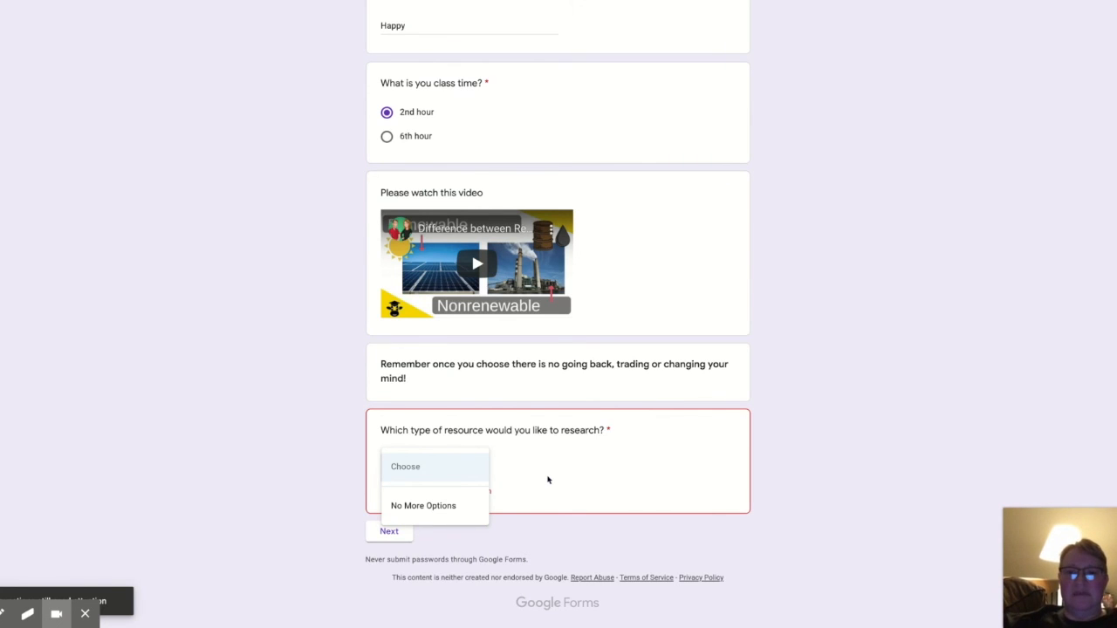
{"action": "scroll", "coordinate": [548, 480], "scroll_direction": "up", "scroll_amount": 3}
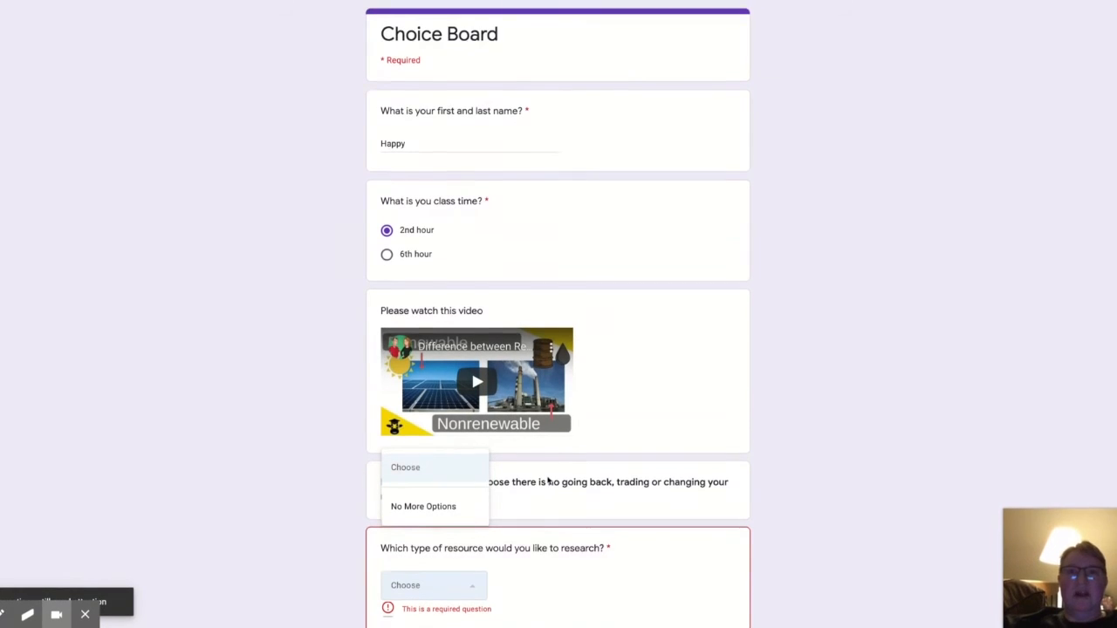